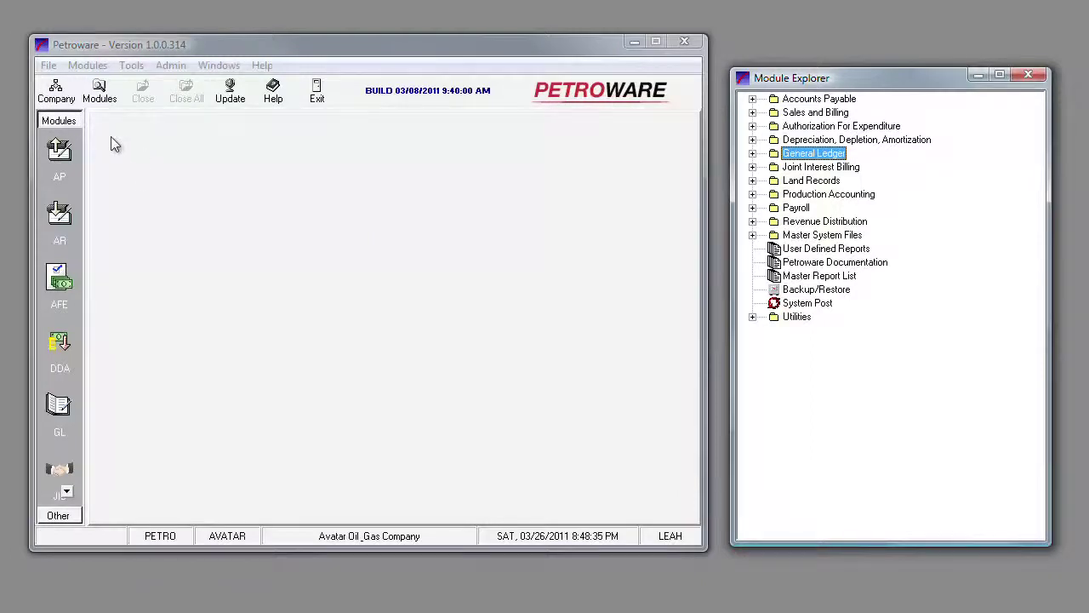
- Open the blank Enter Chart of Accounts form and expand General Ledger in Module Explorer
left_click(85, 67)
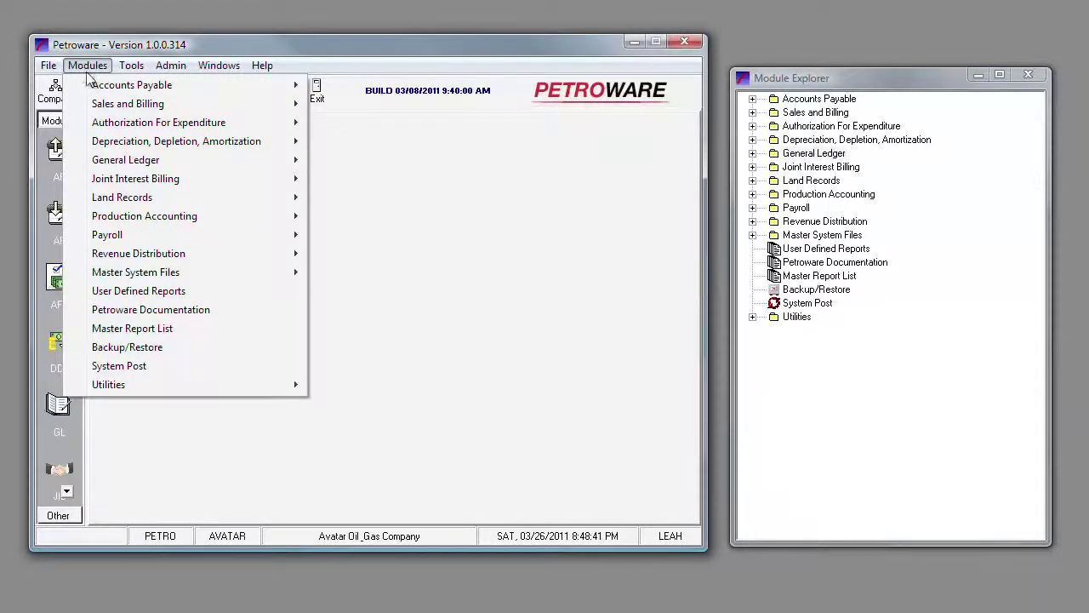
mouse_move(121, 162)
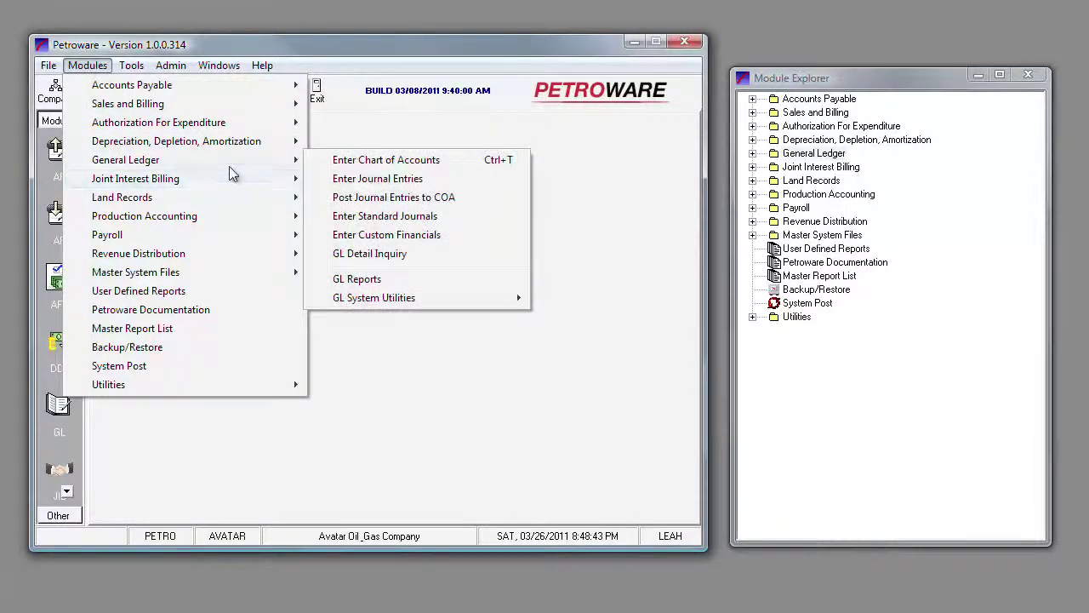
left_click(333, 167)
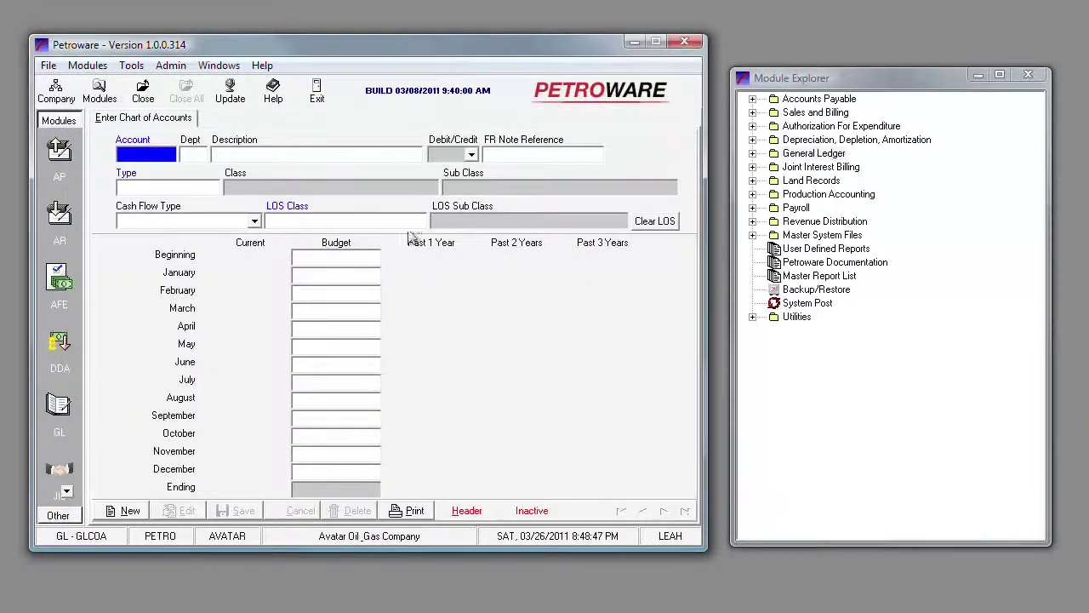
left_click(65, 433)
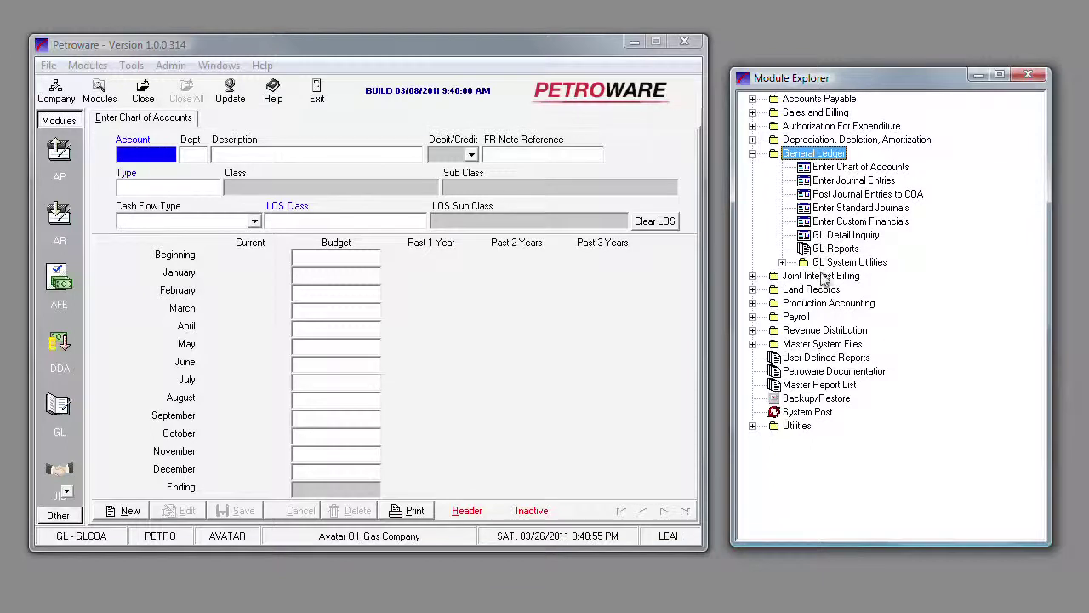
double_click(833, 168)
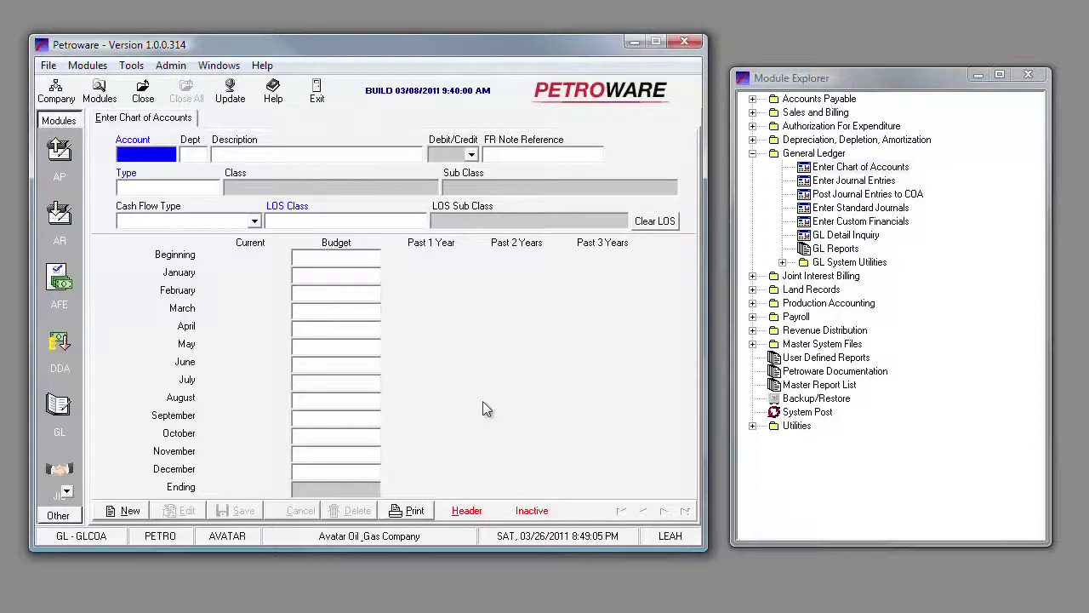
- Load account 100002 Cash-Operating Acct, classify it Assets / Current Assets / Cash, and save
key("F2")
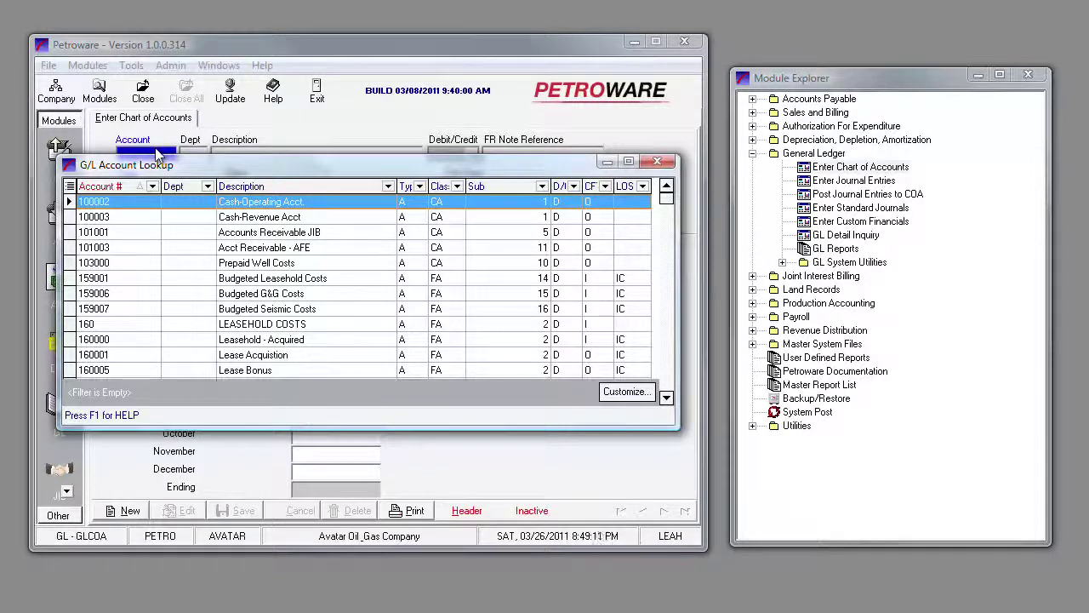
double_click(149, 201)
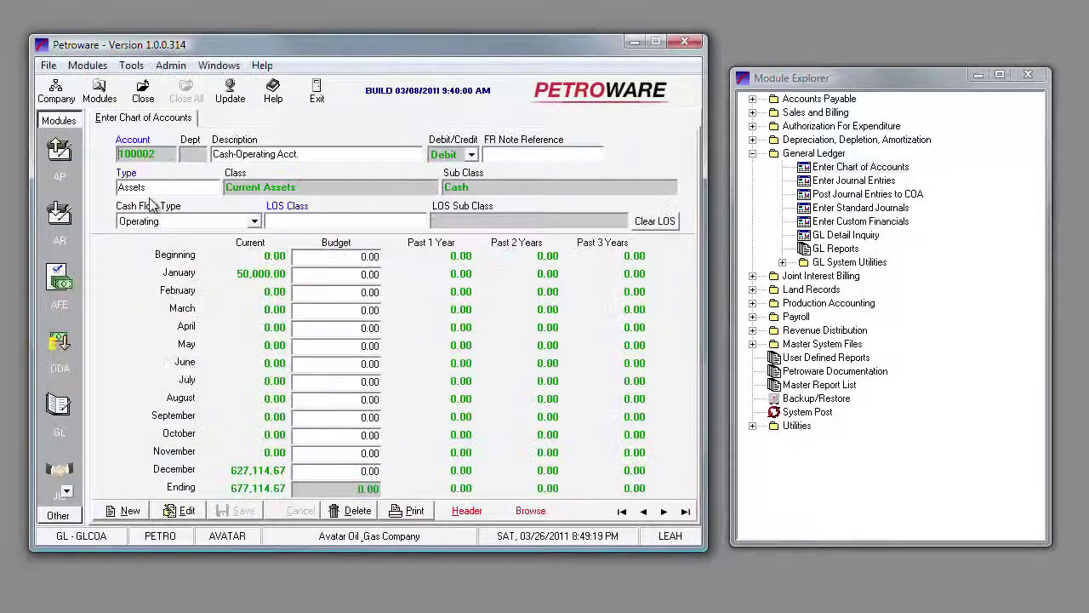
left_click(179, 188)
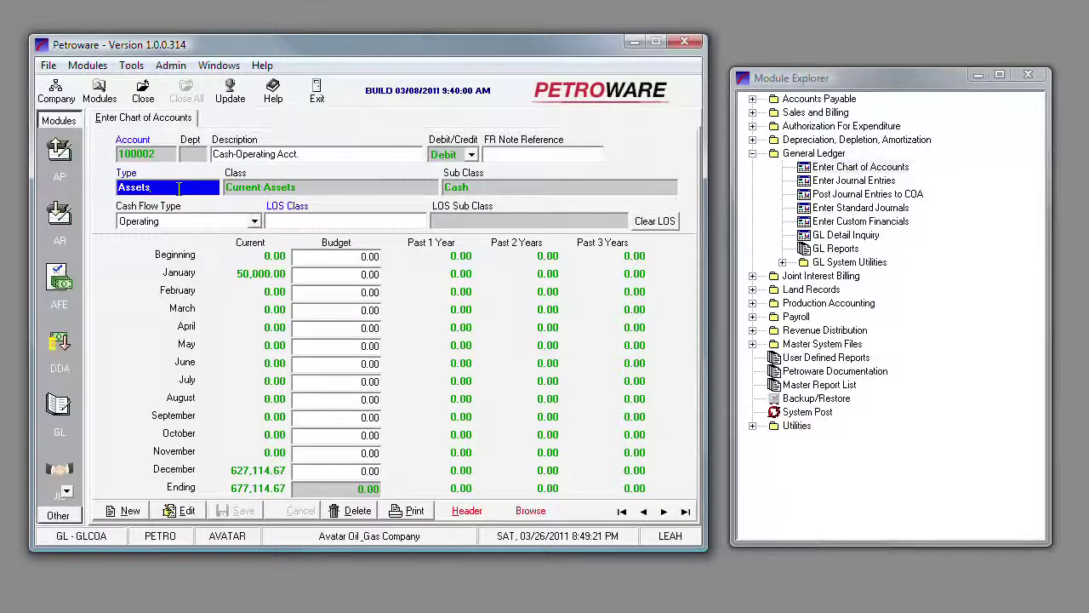
double_click(179, 188)
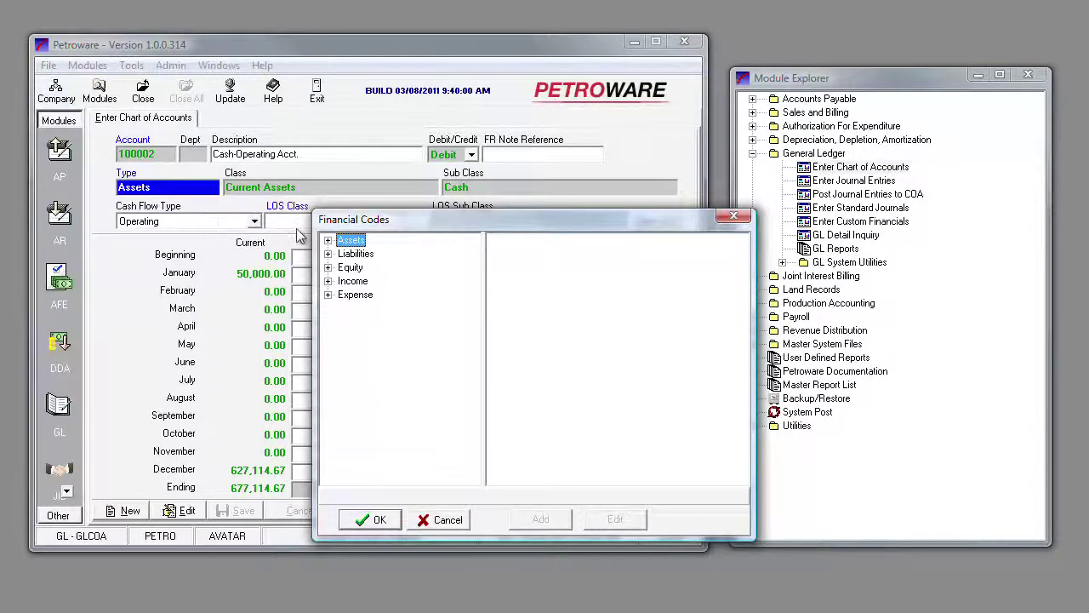
double_click(349, 241)
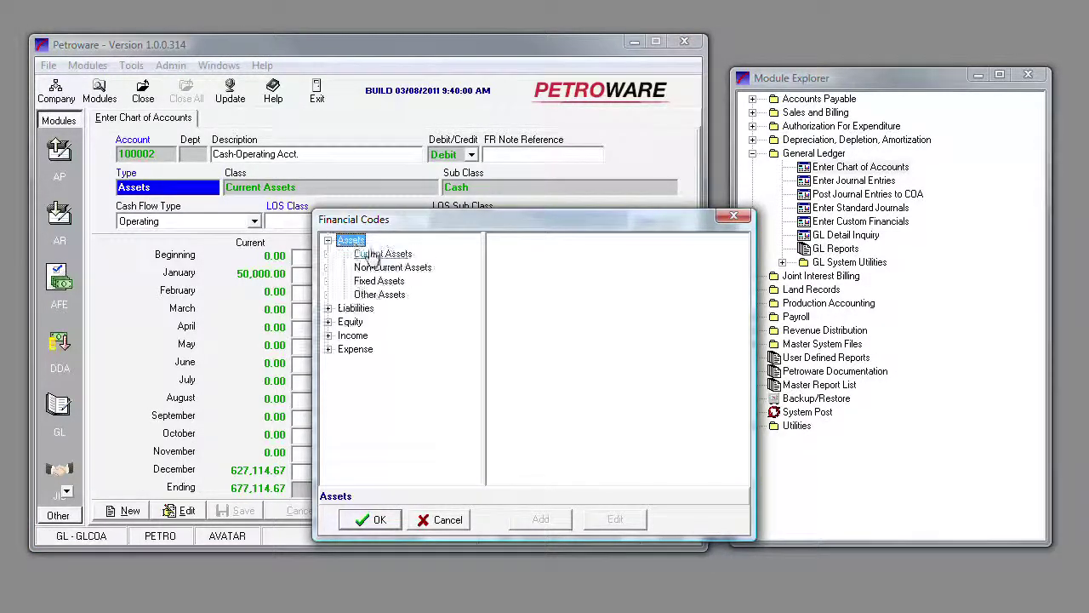
left_click(384, 256)
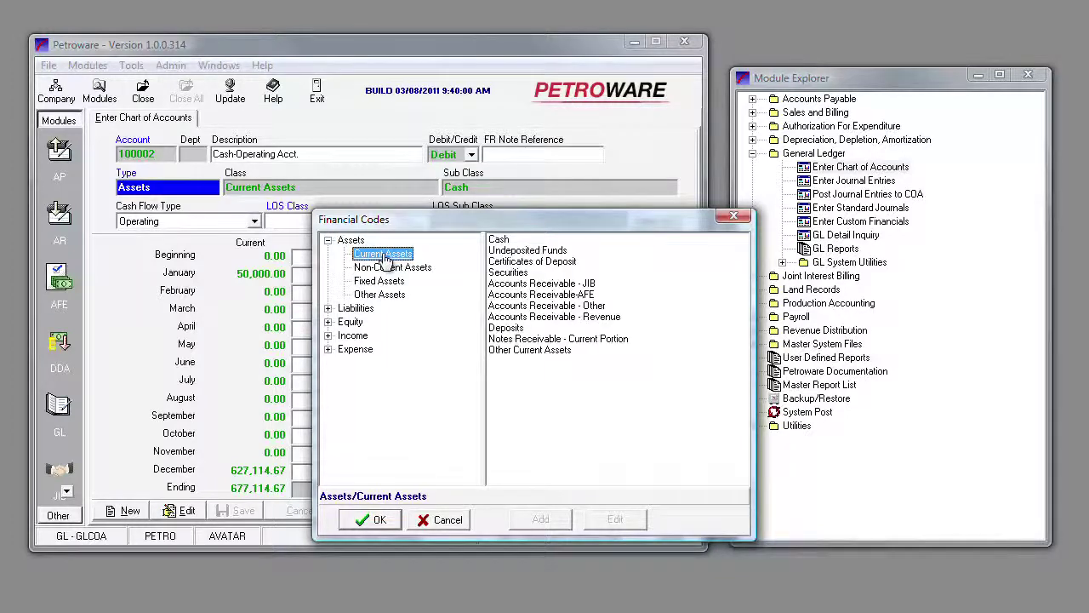
left_click(497, 242)
left_click(372, 519)
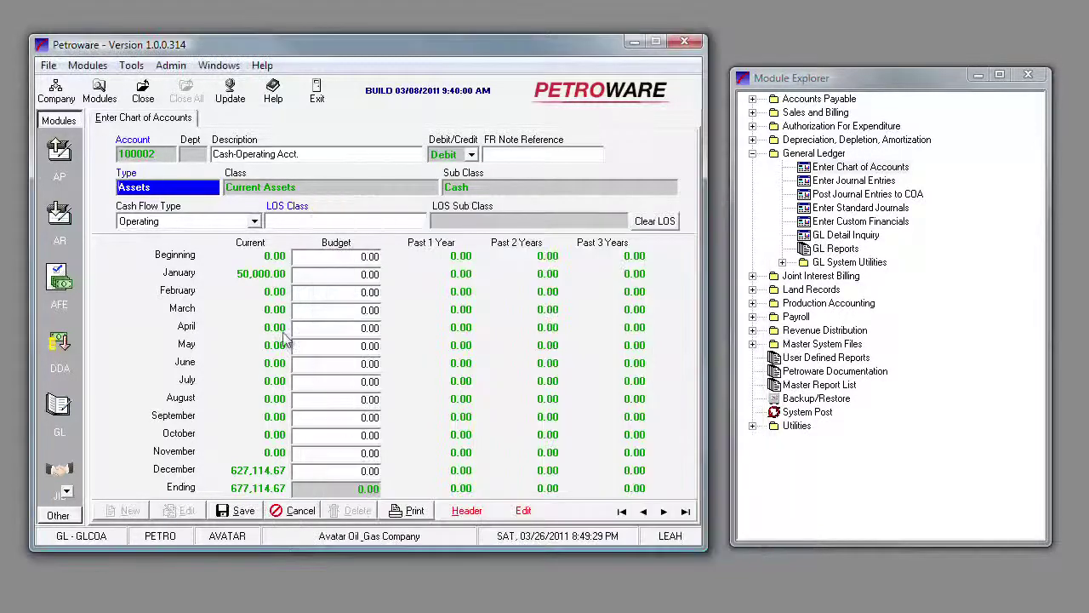
left_click(250, 187)
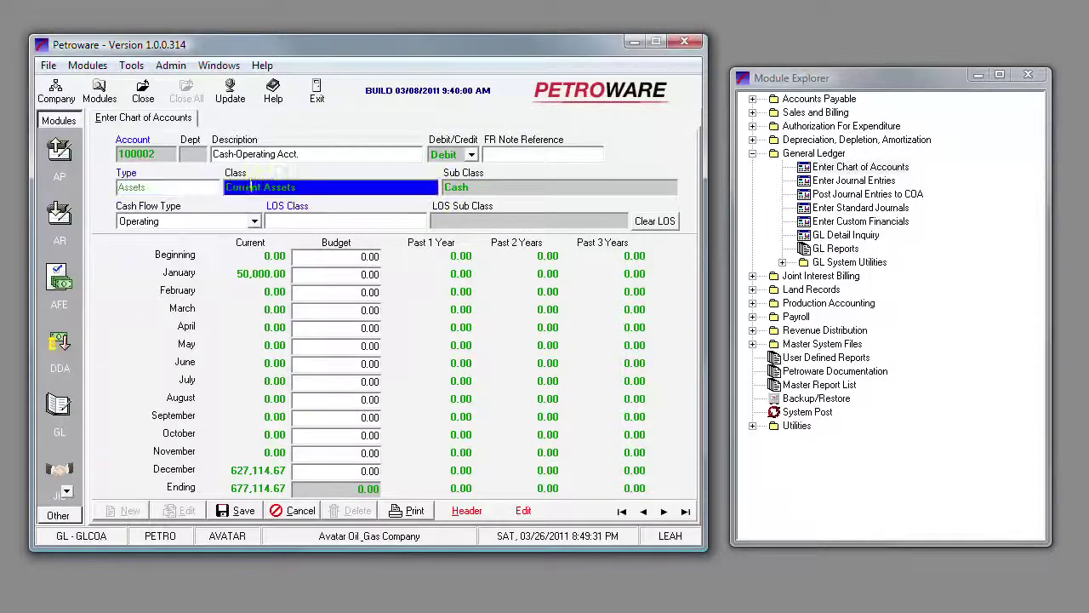
key("Tab")
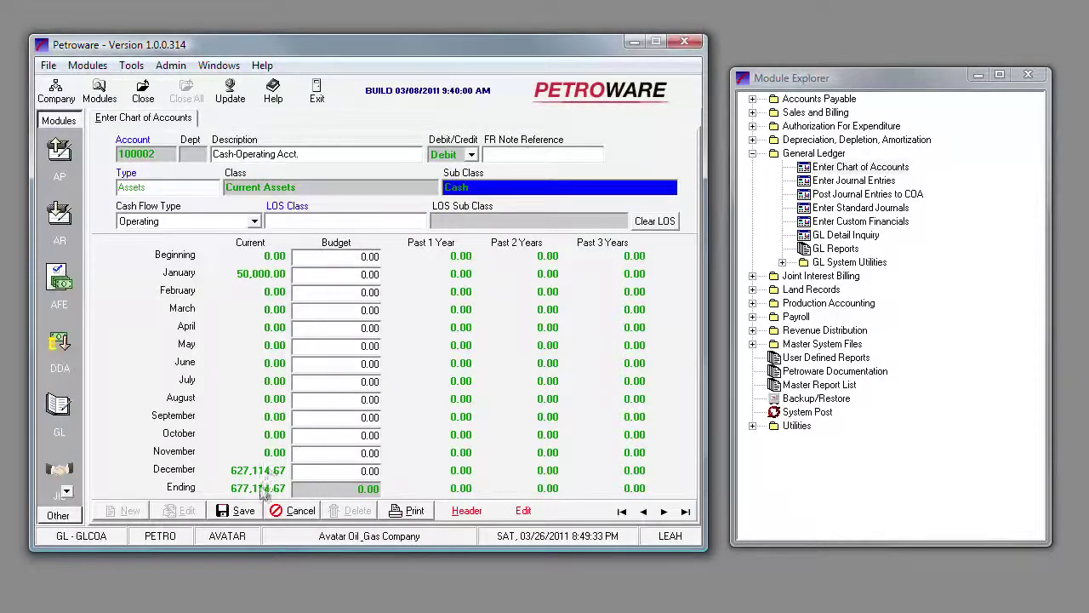
left_click(241, 513)
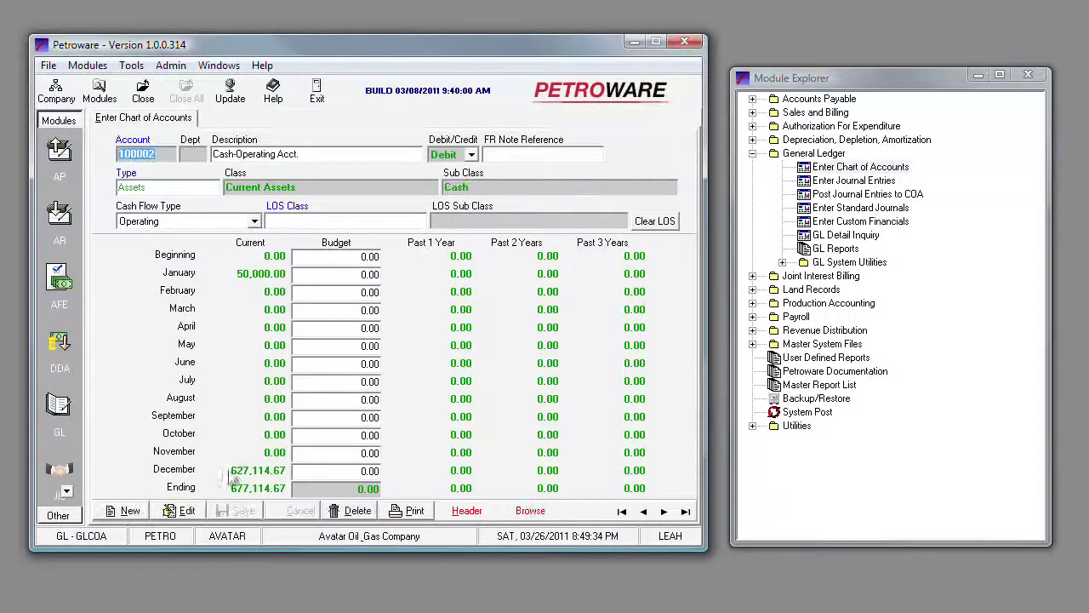
- Look up '550' and load account 550010 Admin.Ovhd-Monthly into the chart of accounts form
double_click(165, 154)
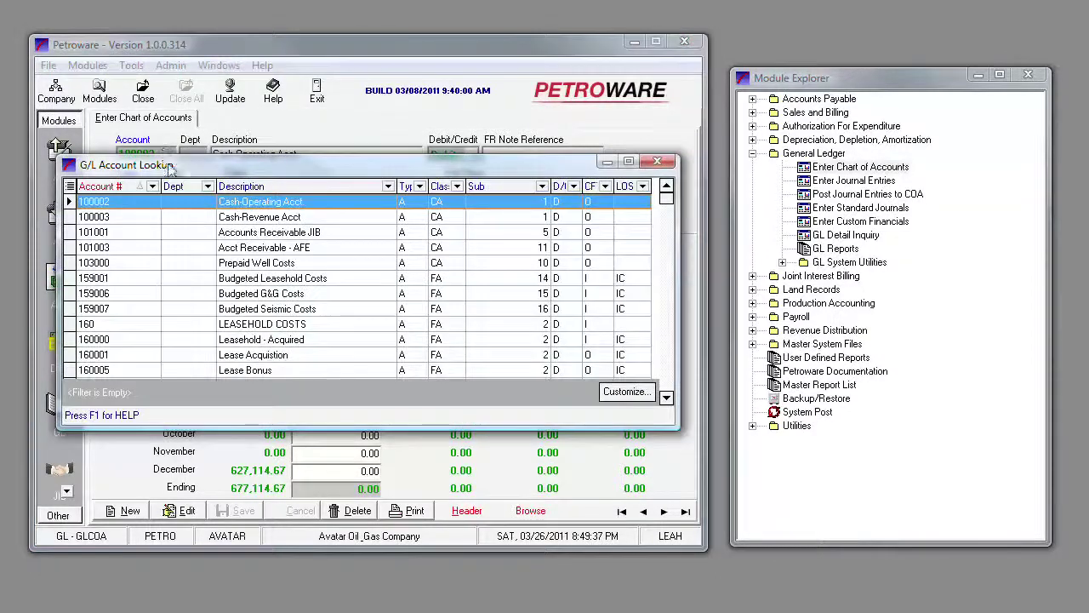
type("550")
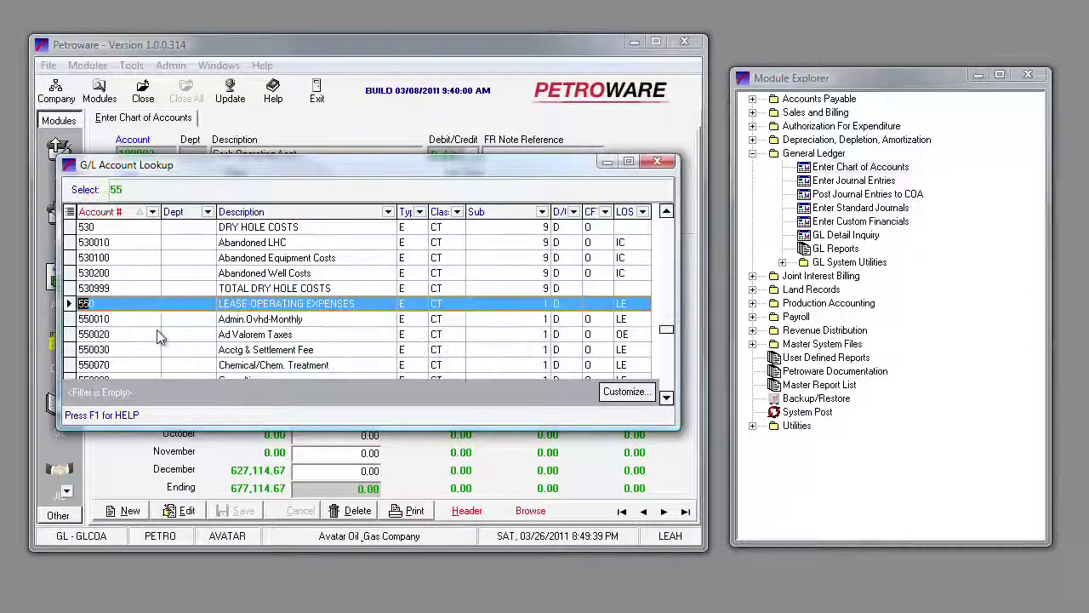
double_click(153, 323)
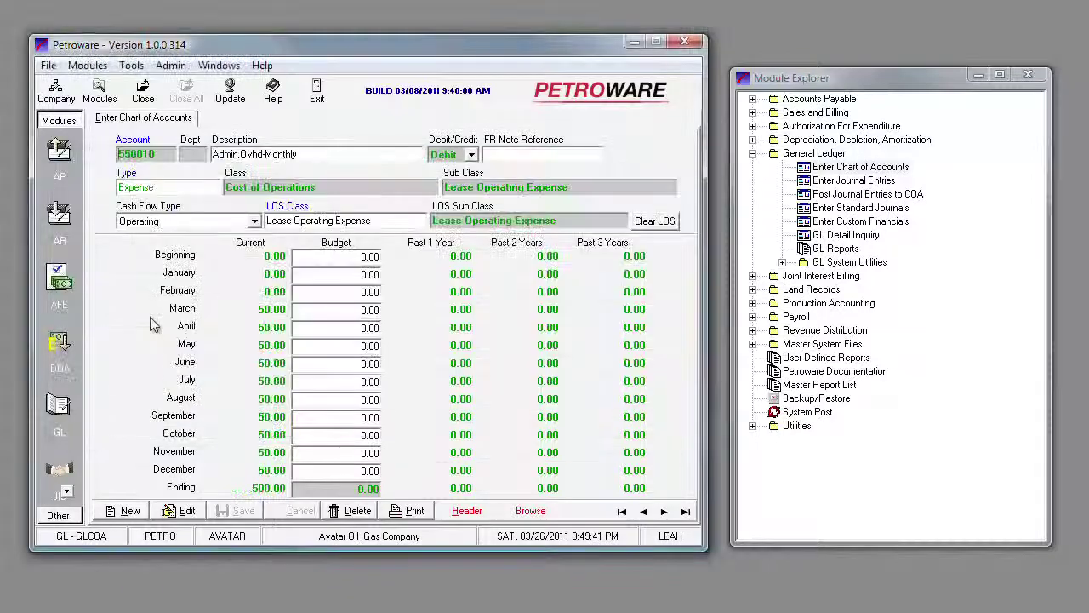
left_click(182, 188)
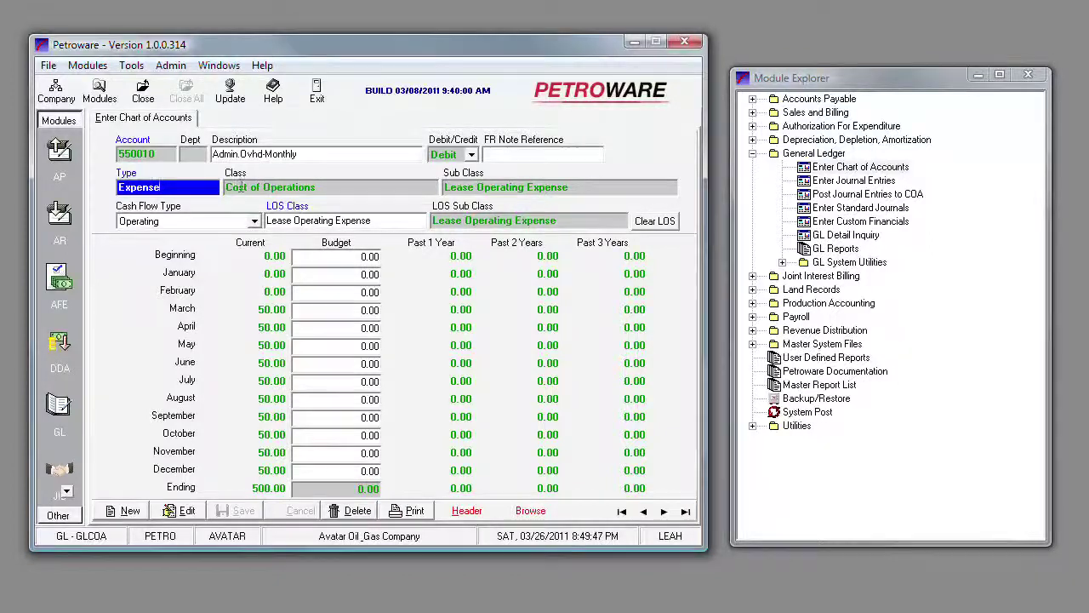
left_click(240, 187)
left_click(502, 194)
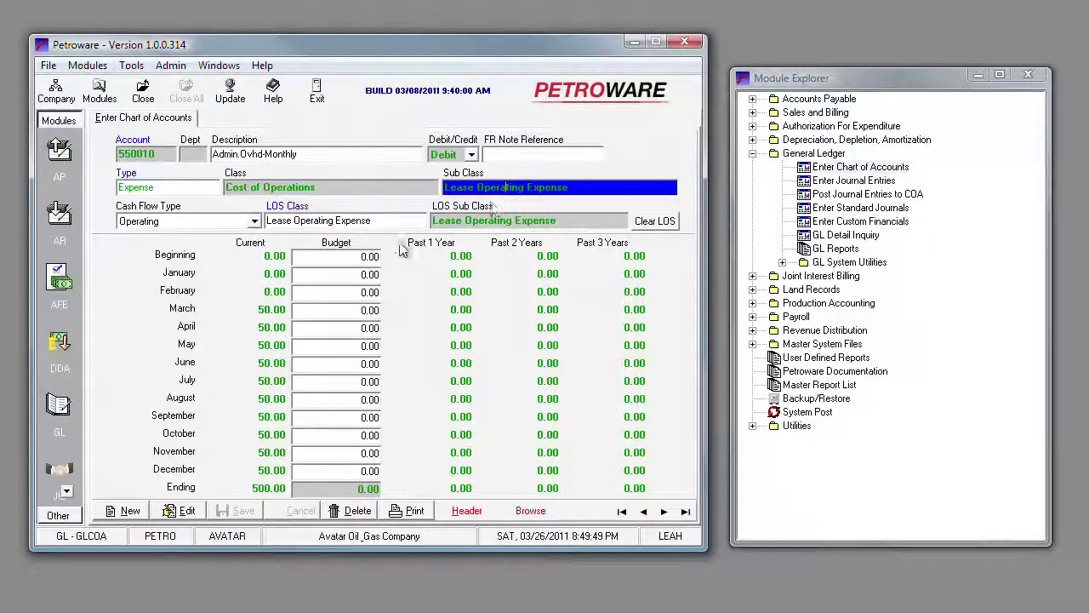
- Set its LOS class to Lease Operating Expense, save, and open Enter Journal Entries
left_click(377, 223)
double_click(377, 223)
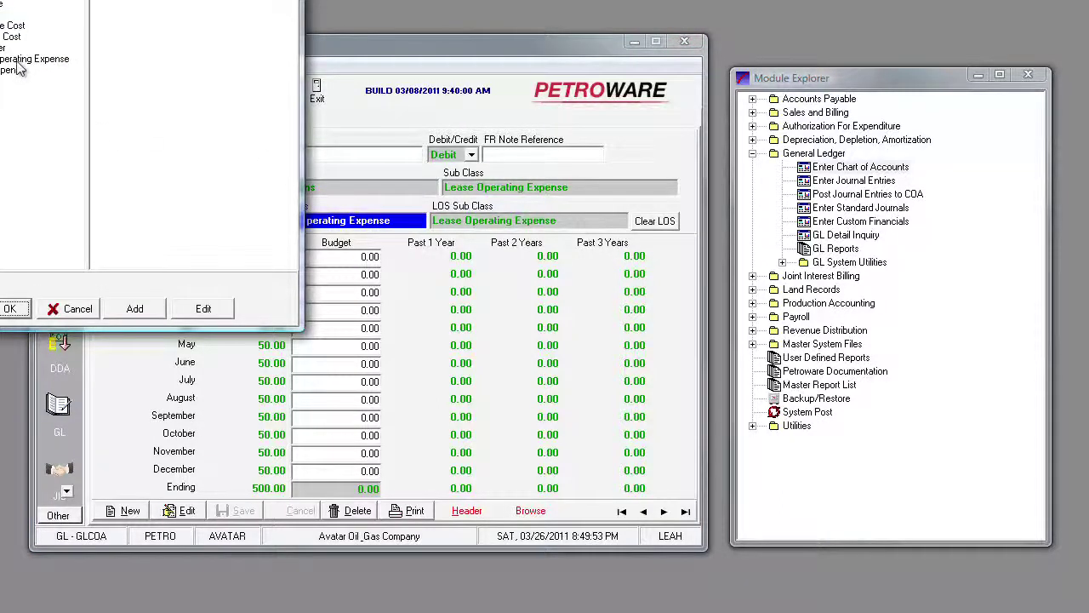
left_click_drag(140, 4, 289, 127)
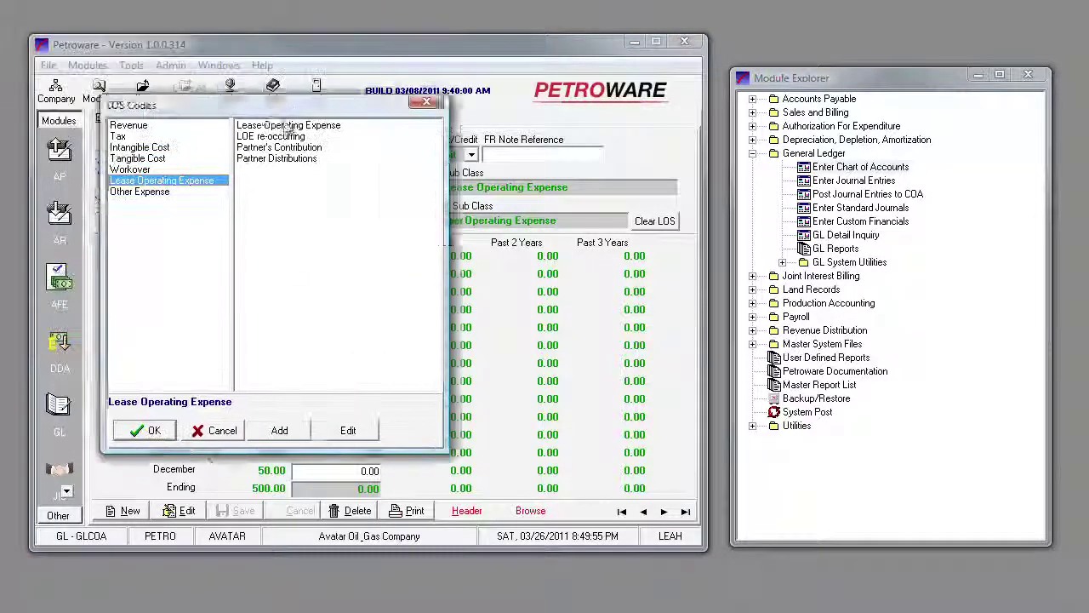
left_click(281, 137)
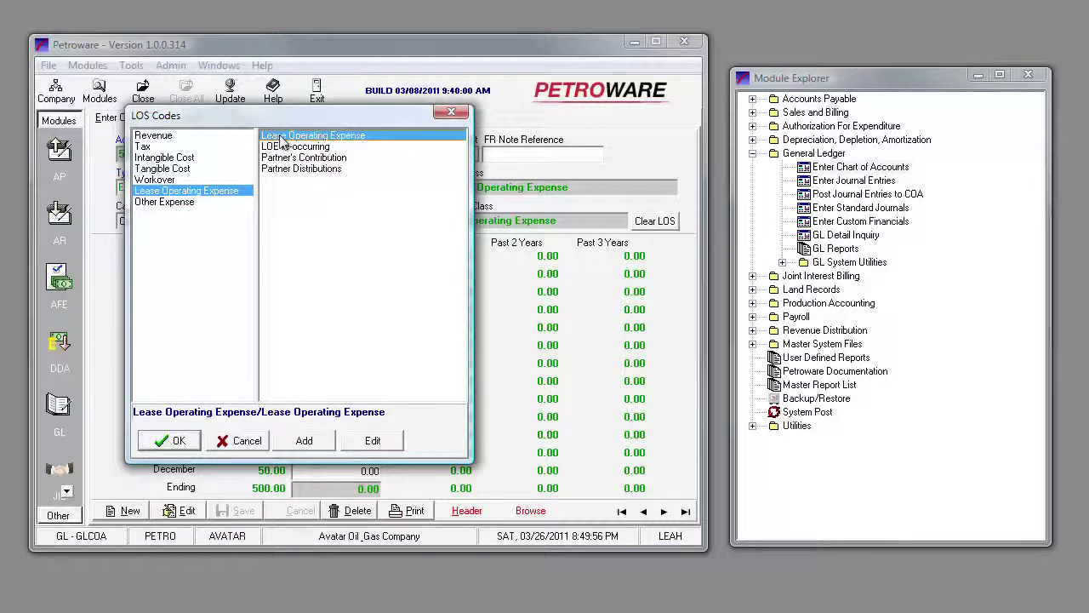
left_click(162, 440)
left_click(223, 513)
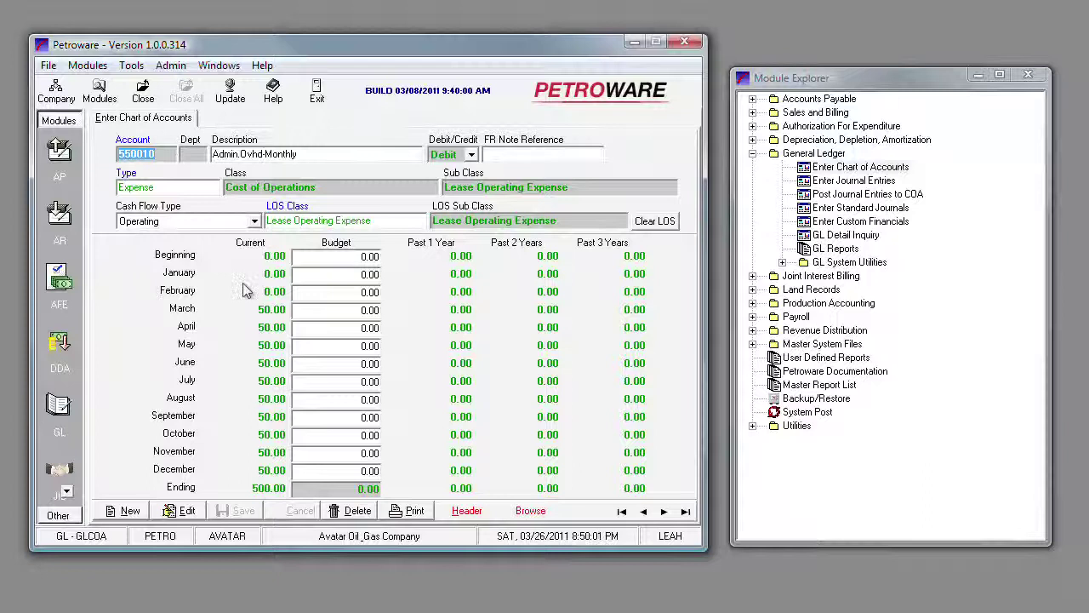
left_click(843, 184)
double_click(842, 184)
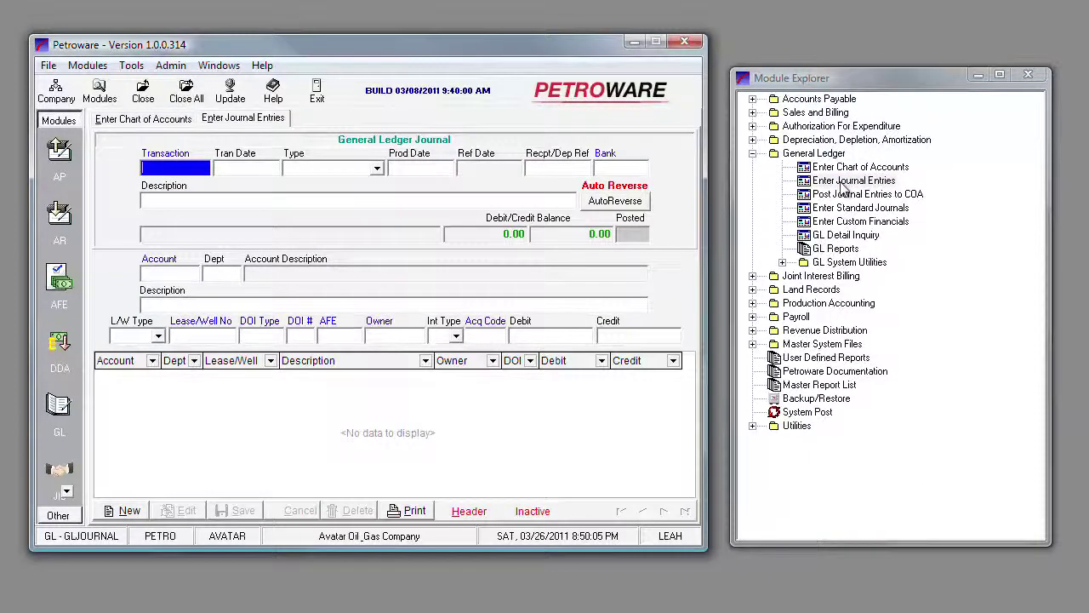
- Load journal transaction 16, dated 12/31/2010, from the Transaction Lookup
key("F2")
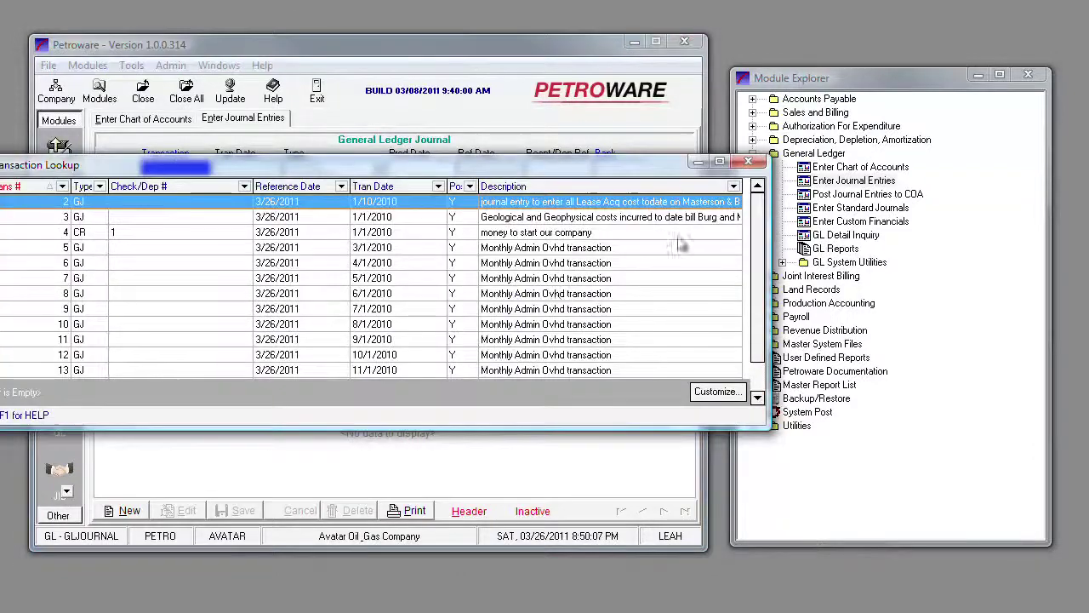
left_click_drag(763, 207, 765, 362)
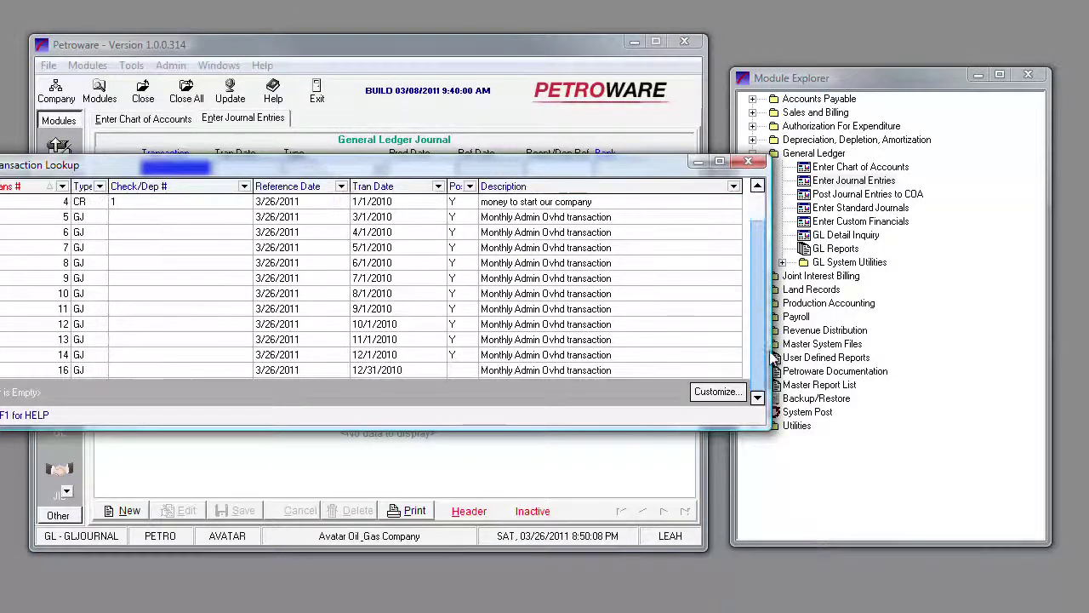
left_click(587, 371)
double_click(586, 372)
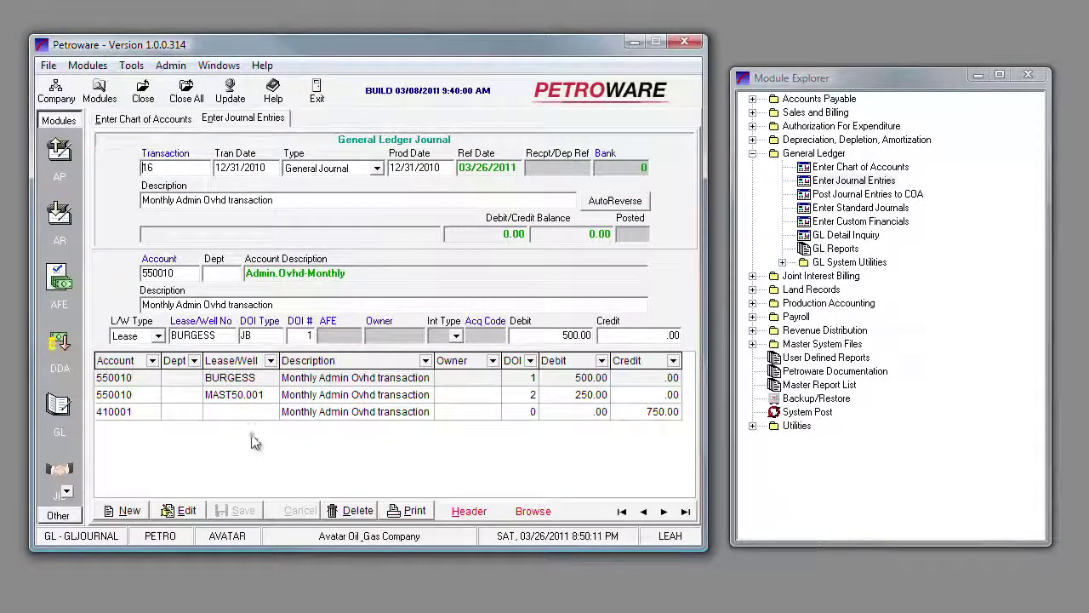
- Review the BURGESS, MAST50.001 and 410001 Administrative Income lines of transaction 16
left_click(241, 381)
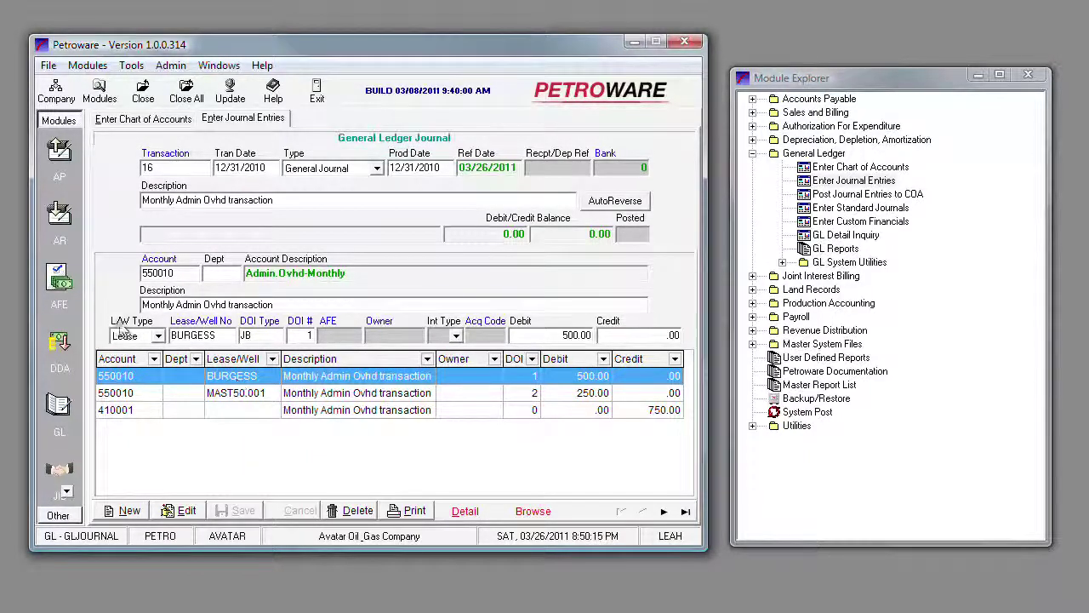
left_click(132, 396)
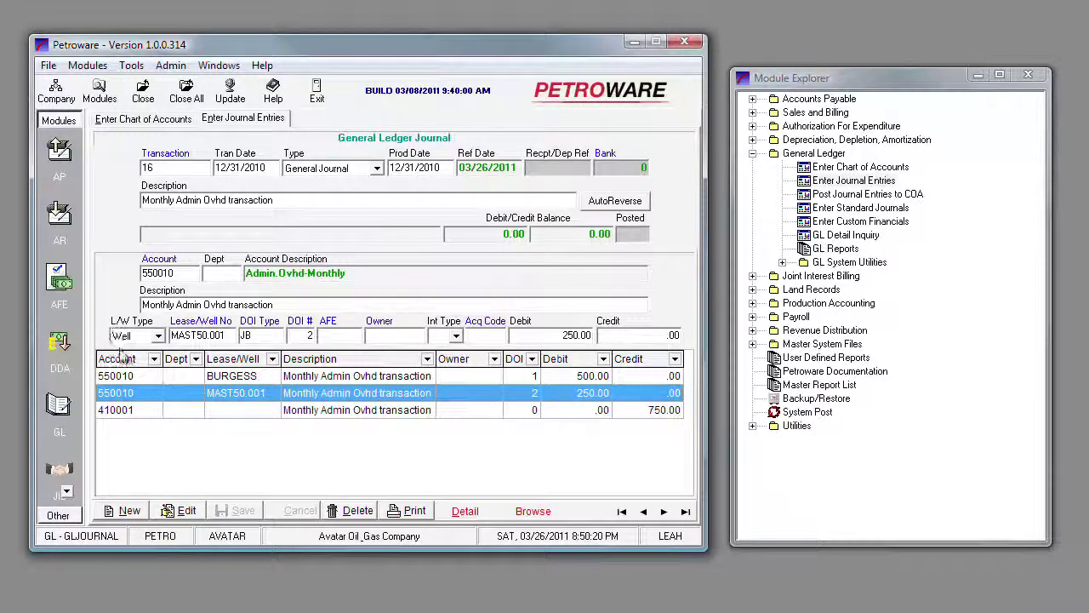
left_click(128, 377)
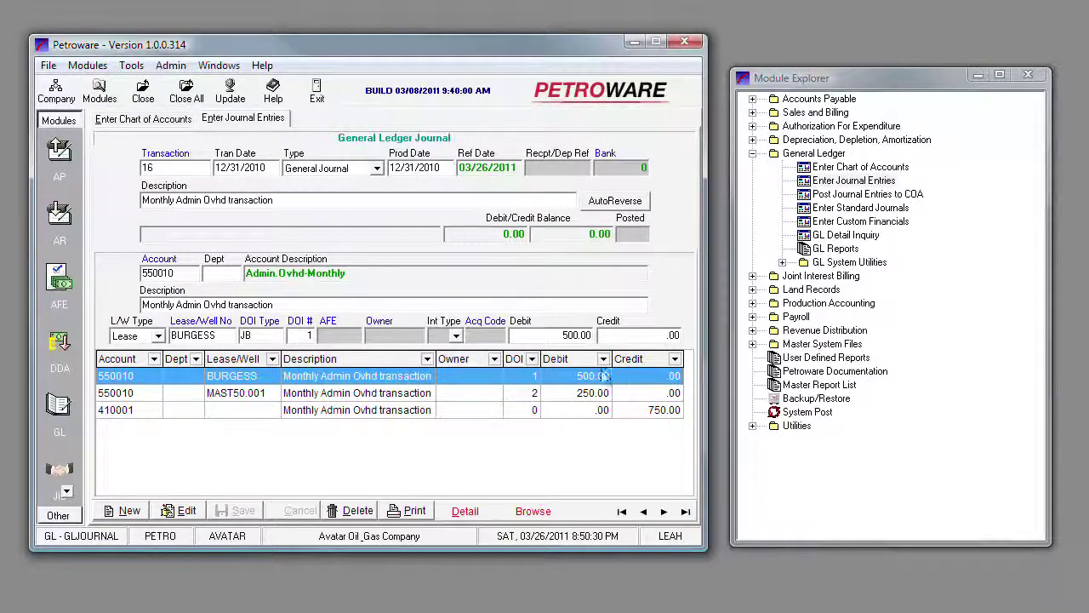
left_click(138, 392)
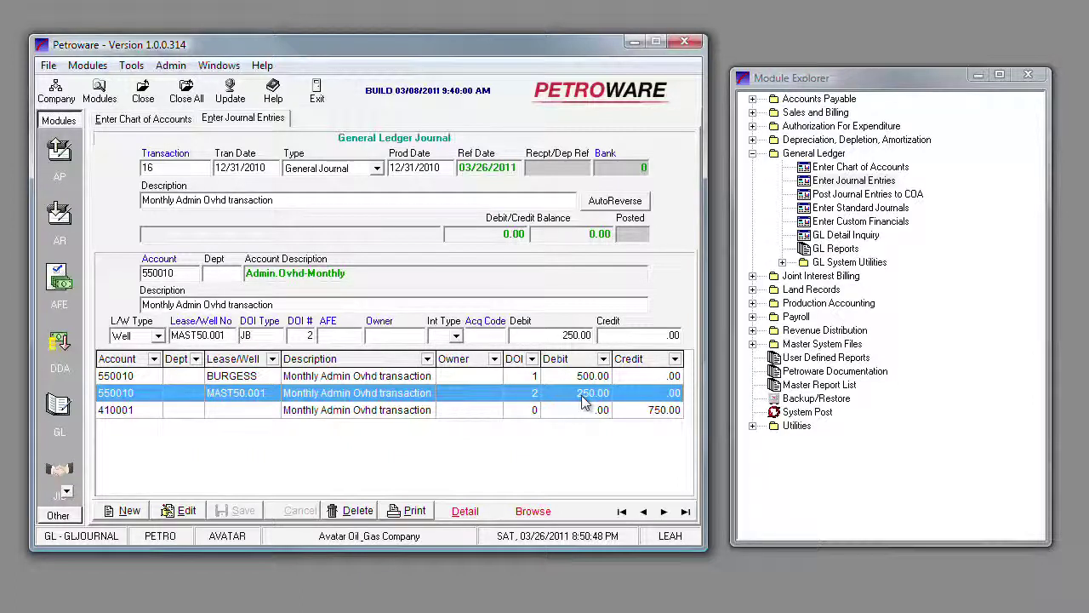
left_click(134, 412)
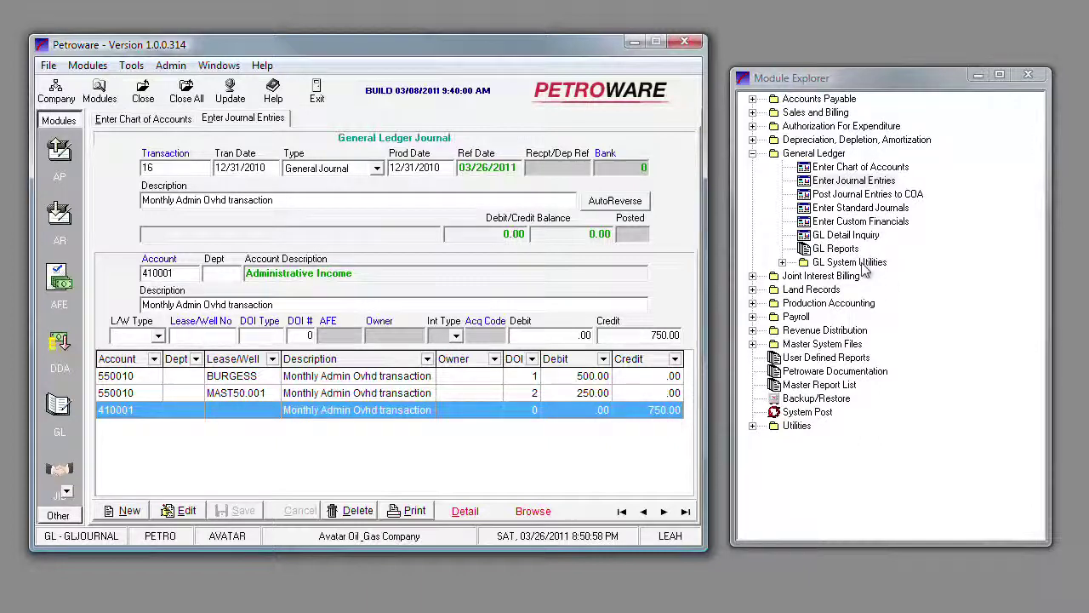
- From GL System Utilities > GL Reports, run the History General Ledger - Summary report
left_click(782, 263)
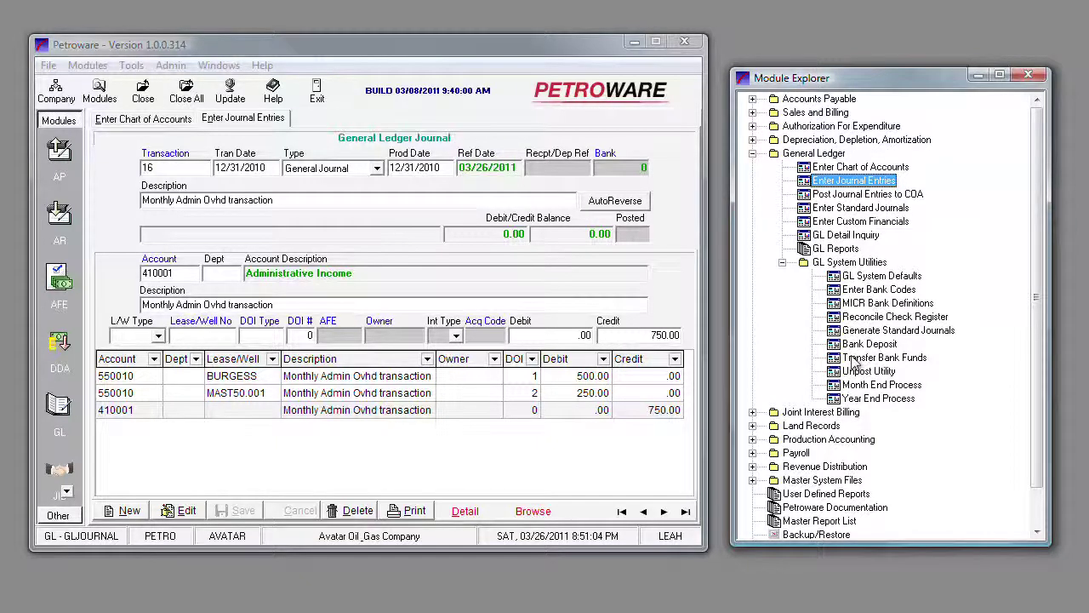
left_click(837, 249)
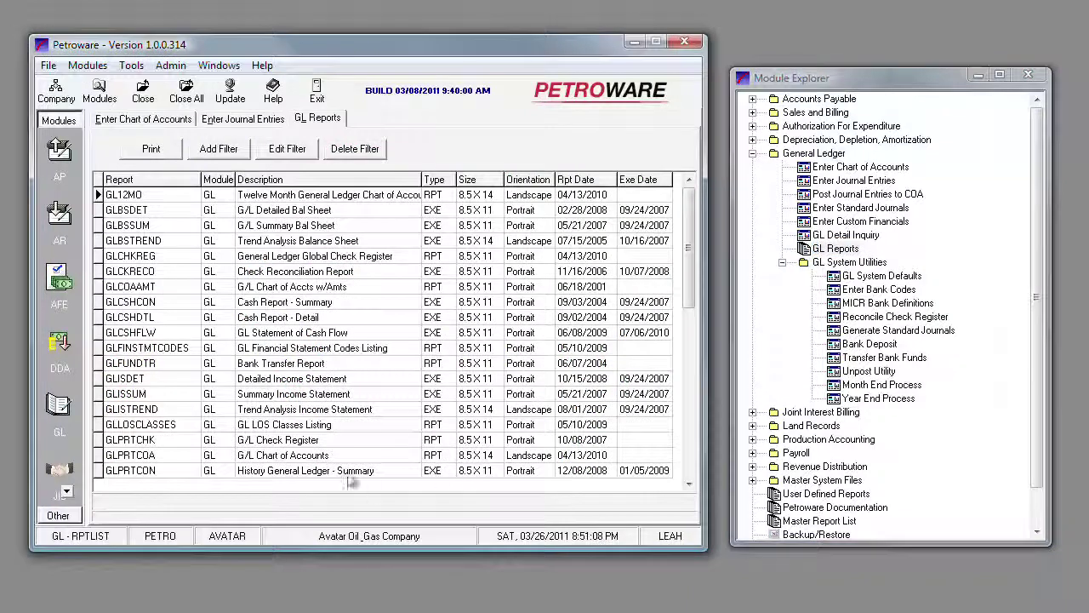
left_click(338, 476)
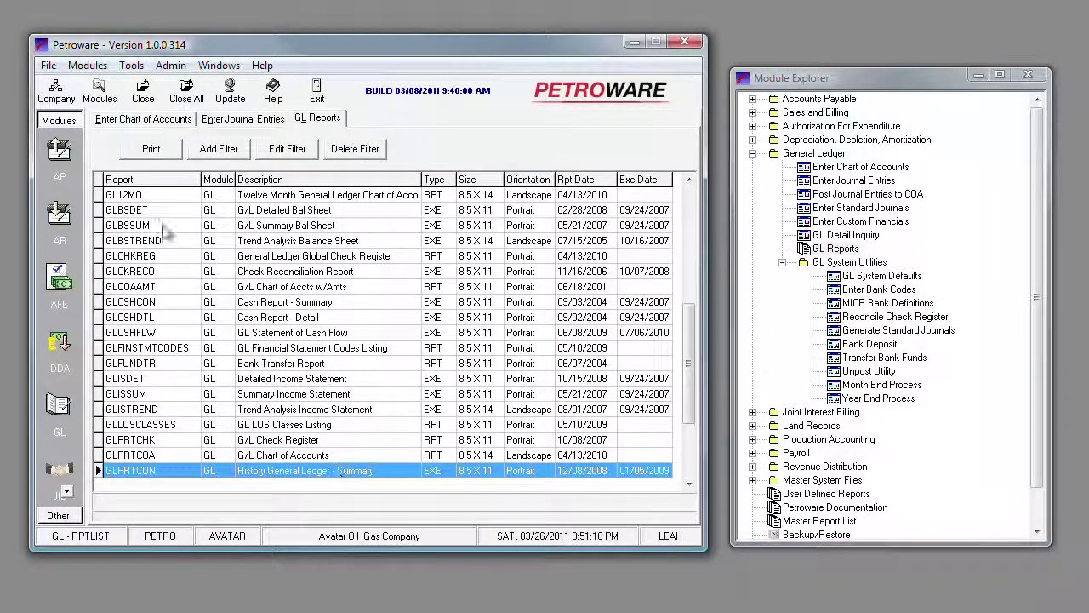
left_click(150, 153)
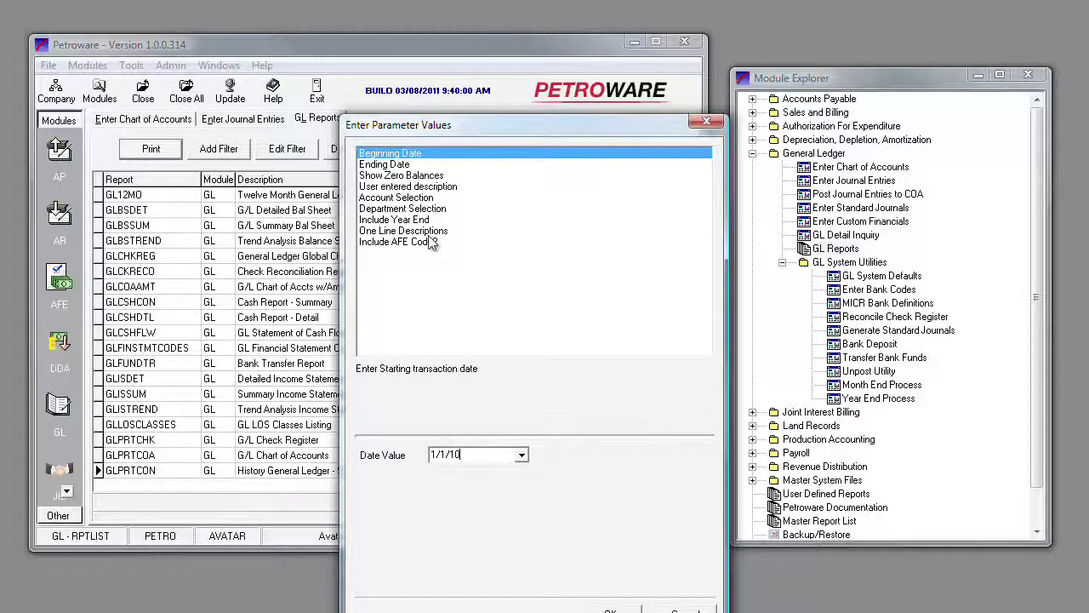
- Generate the report for 1/1/10 through 12/31/10 with one-line descriptions set to Yes
left_click(373, 165)
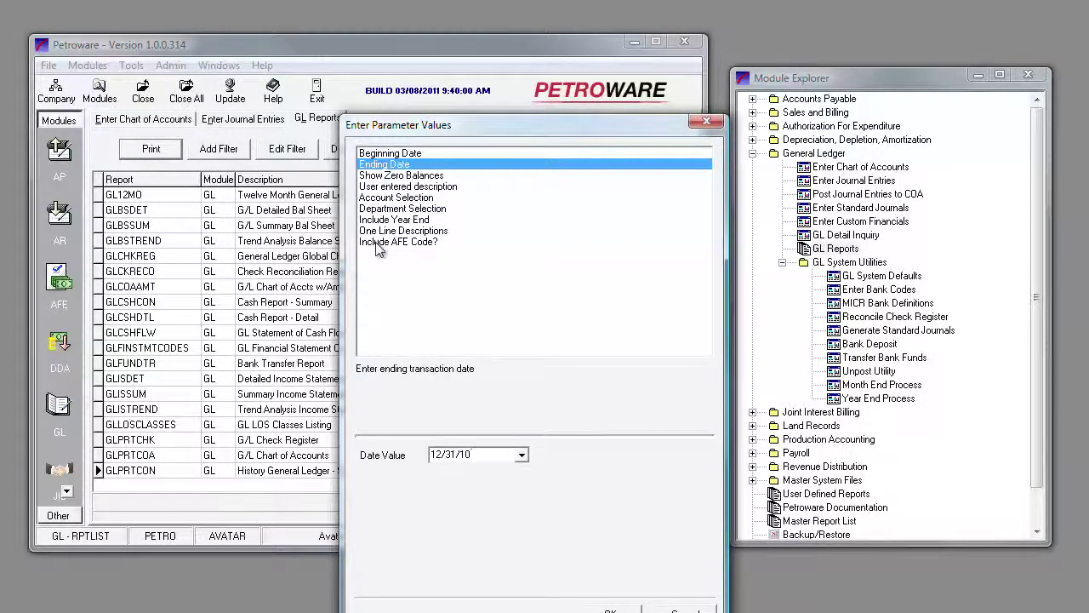
left_click(378, 230)
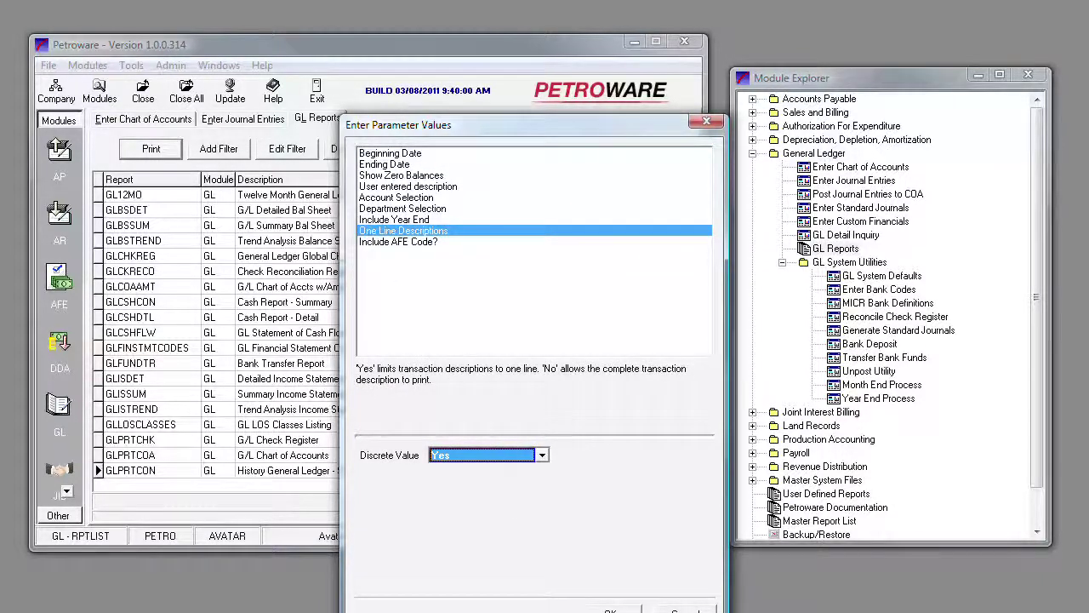
key("Return")
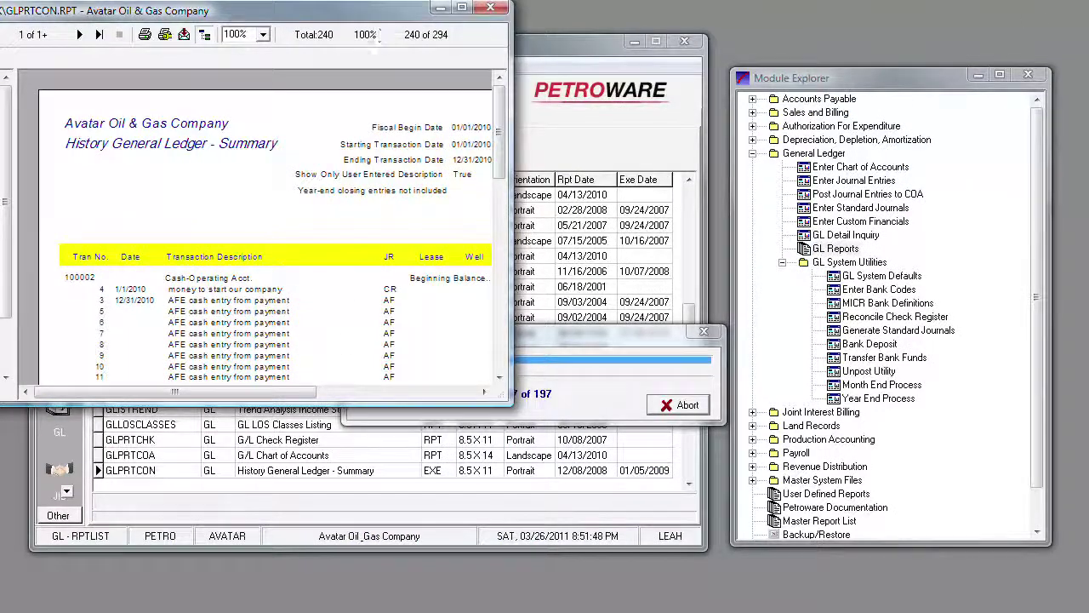
- Center and widen the preview, jump to accounts 400110 and 501010, and open Export
left_click_drag(321, 14, 700, 243)
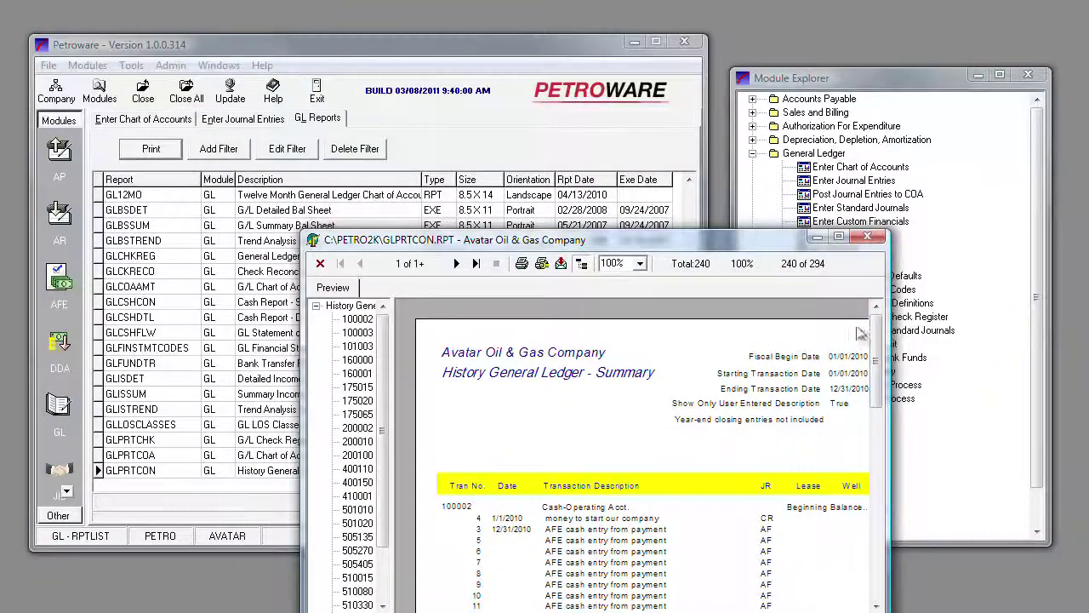
left_click_drag(889, 417, 1043, 417)
left_click(357, 468)
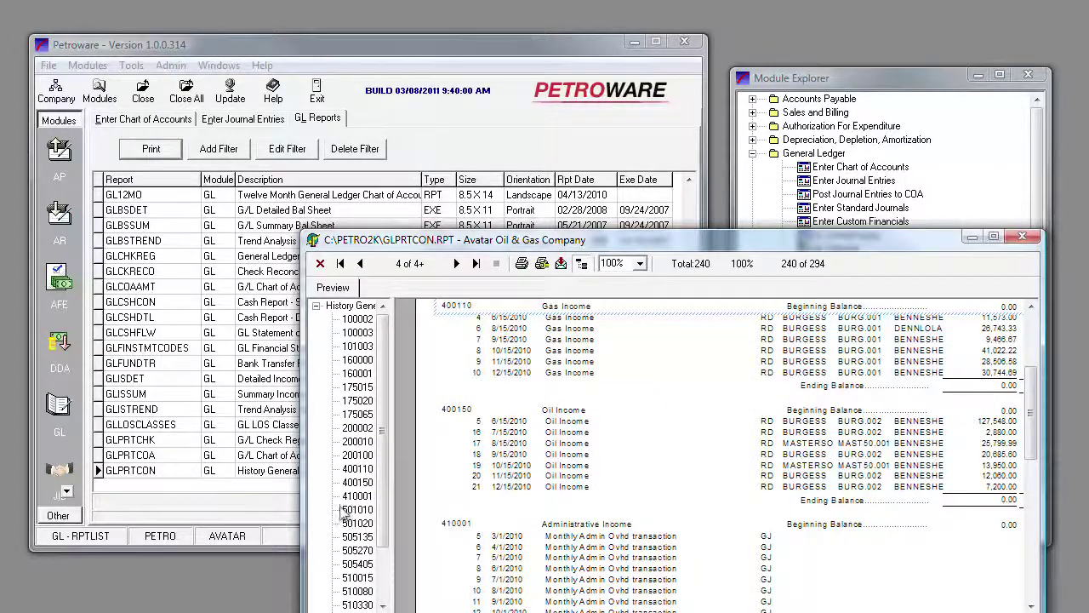
left_click(353, 509)
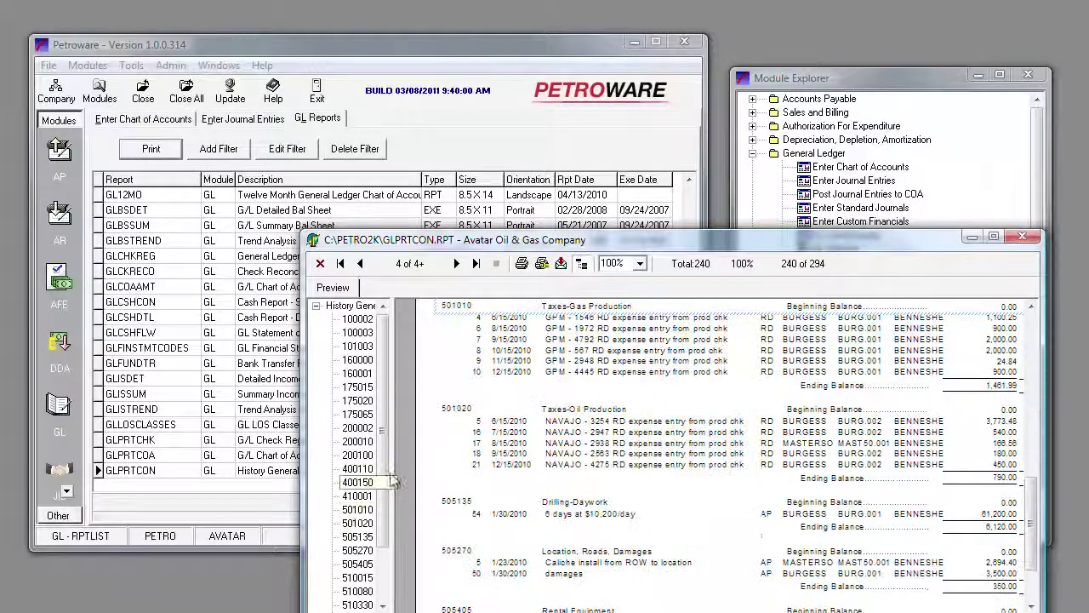
left_click(561, 265)
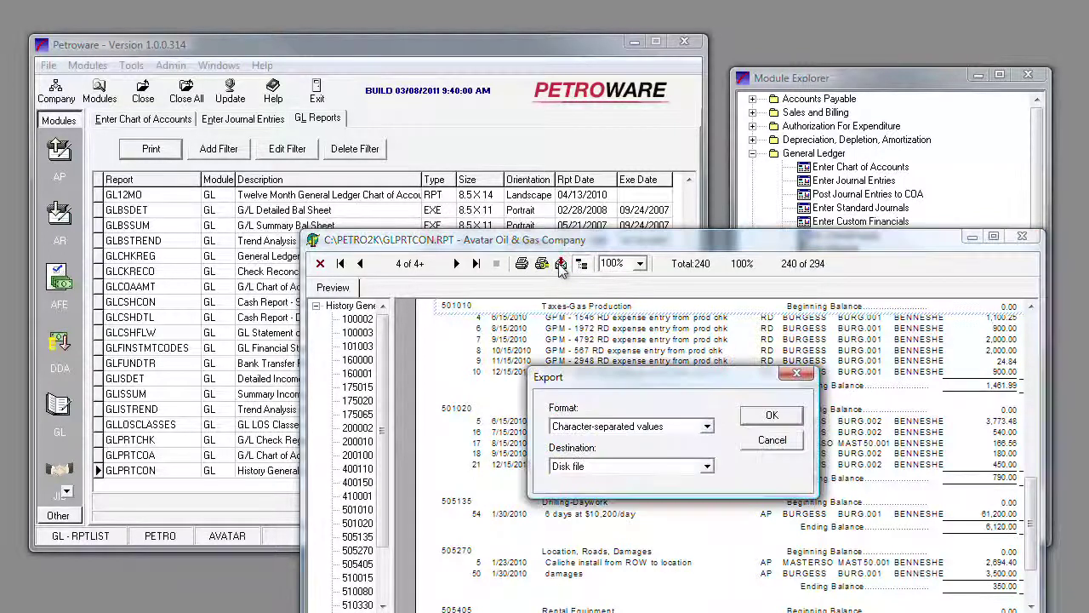
- Check the export format list, then cancel the export without changing anything
left_click(707, 427)
left_click(708, 482)
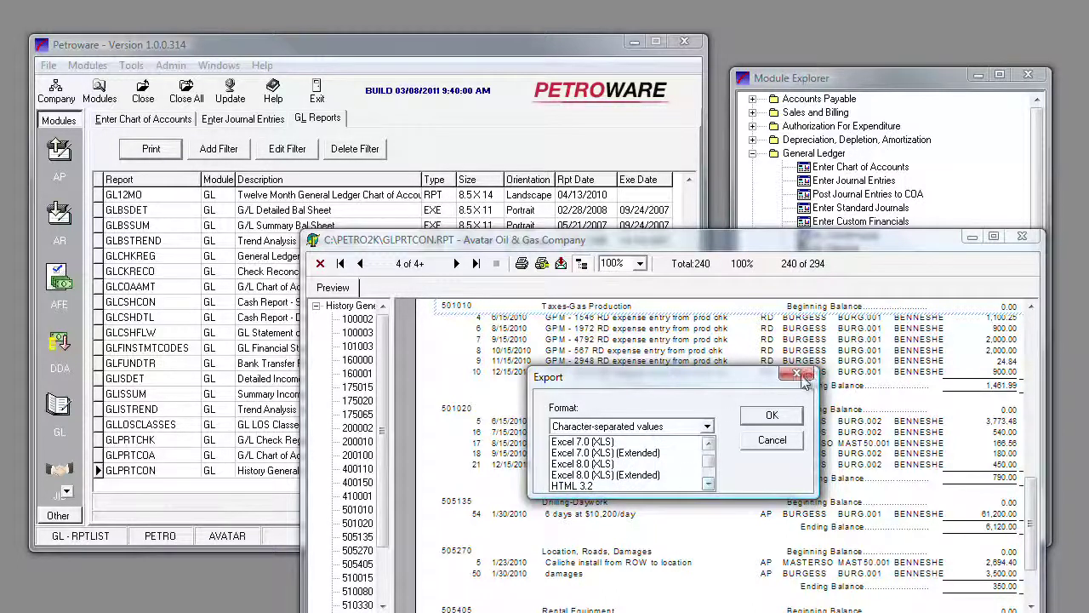
left_click(774, 376)
left_click(794, 375)
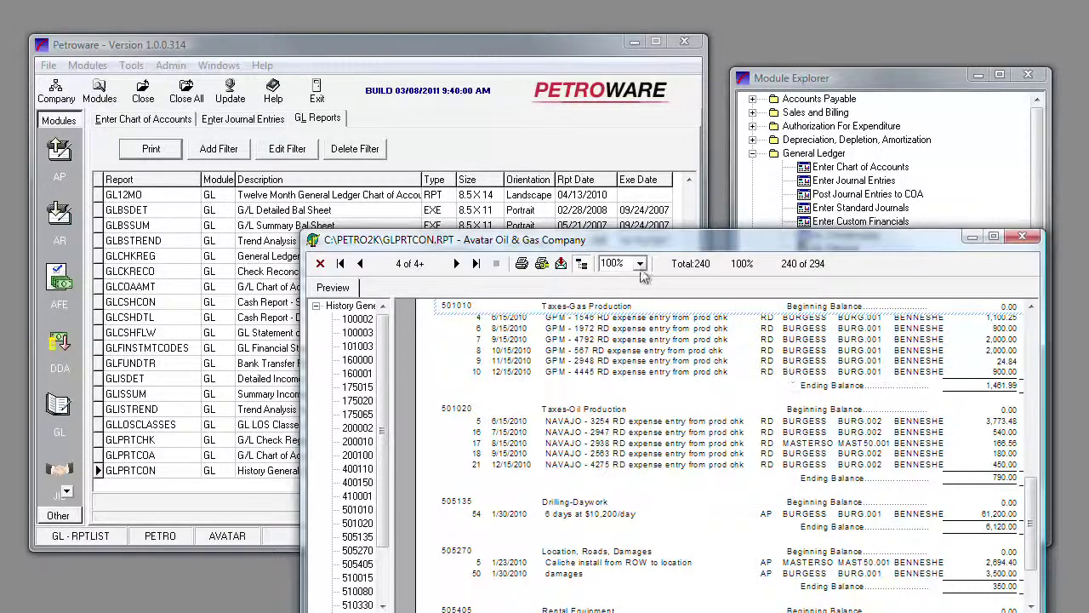
- Zoom the report preview to 150%, then close the preview window
left_click(640, 264)
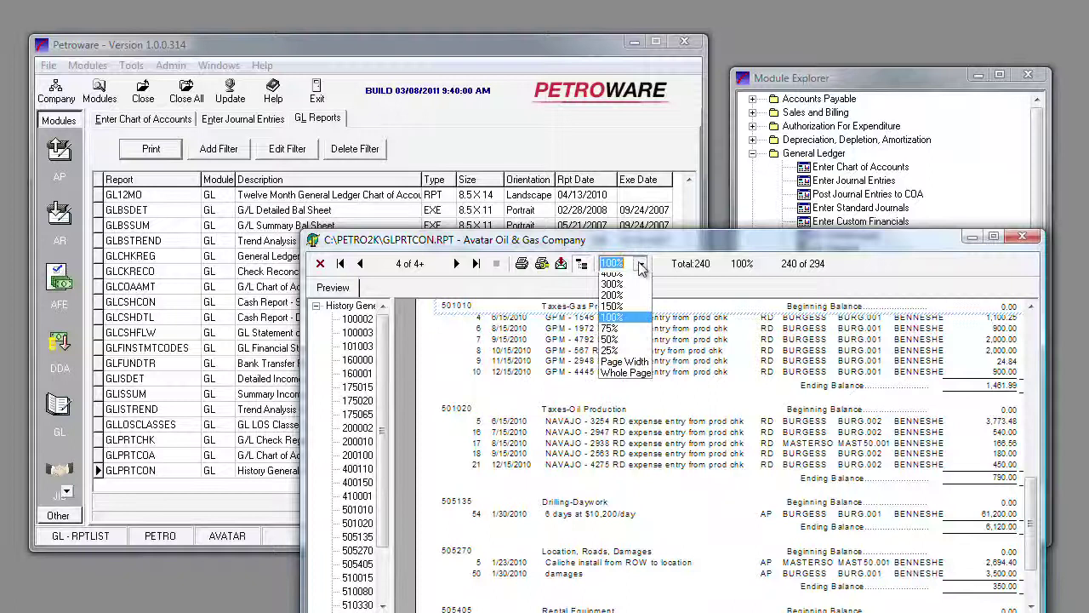
left_click(633, 306)
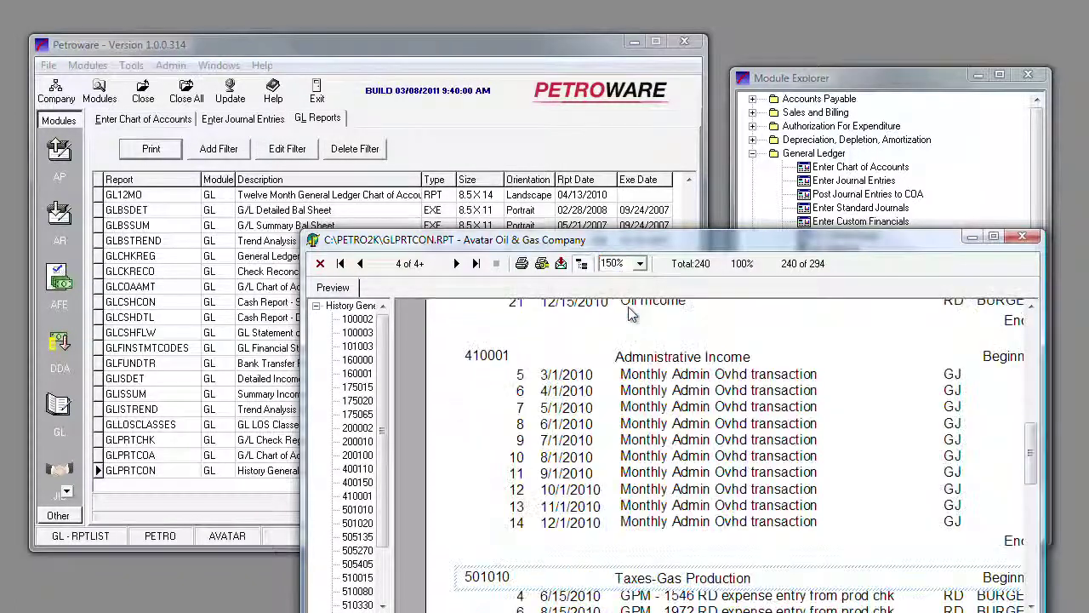
left_click(1021, 236)
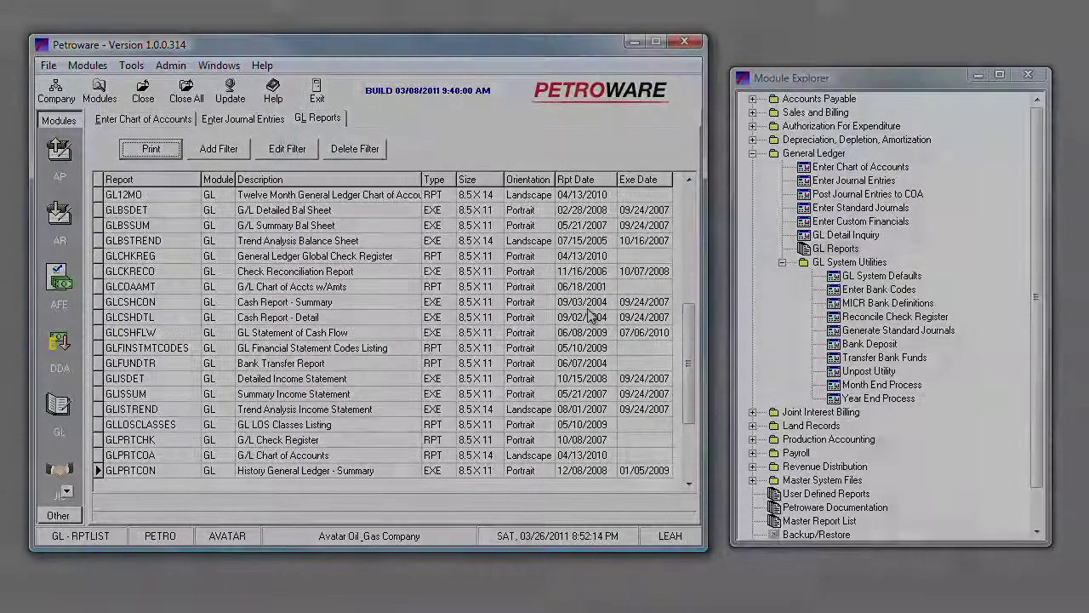